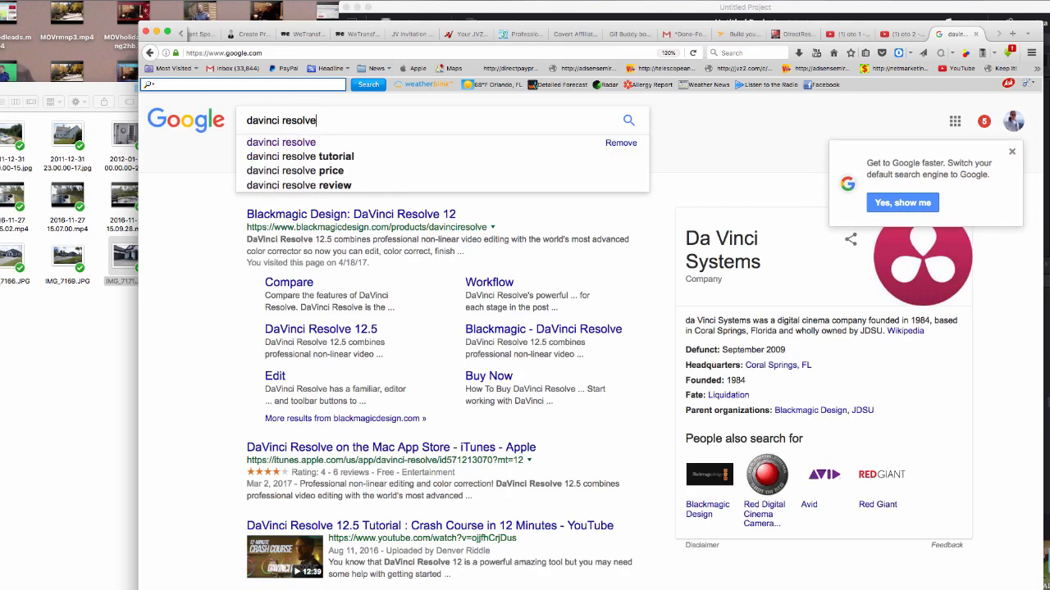
Search Google for davinci resolve and look over Blackmagic Design's DaVinci Resolve product page.
{"action": "key", "text": "Return"}
{"action": "key", "text": "Down"}
{"action": "key", "text": "Return"}
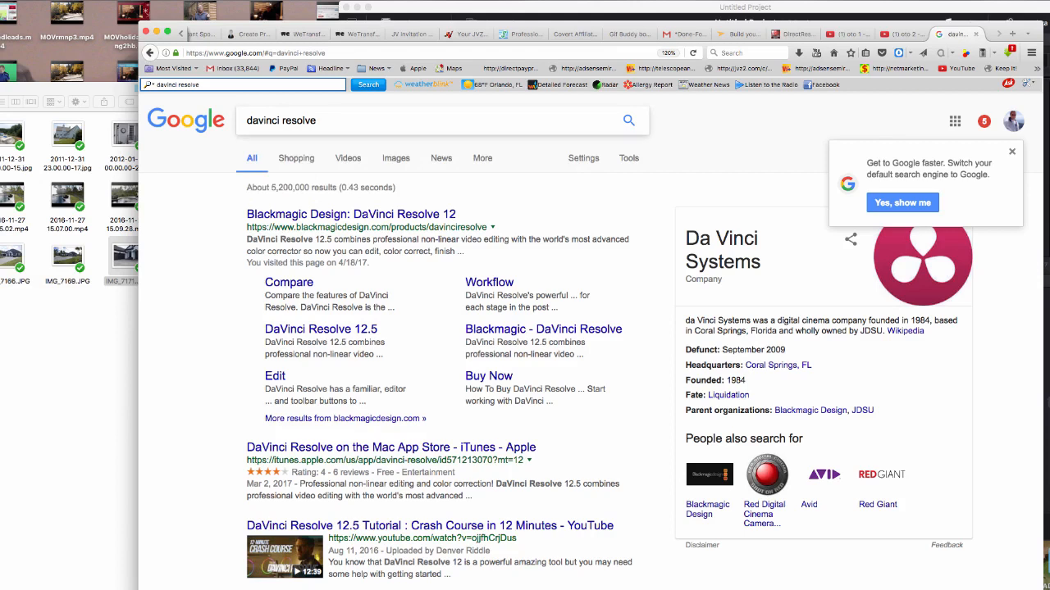
{"action": "left_click", "coordinate": [316, 121]}
{"action": "key", "text": "Escape"}
{"action": "left_click", "coordinate": [351, 214]}
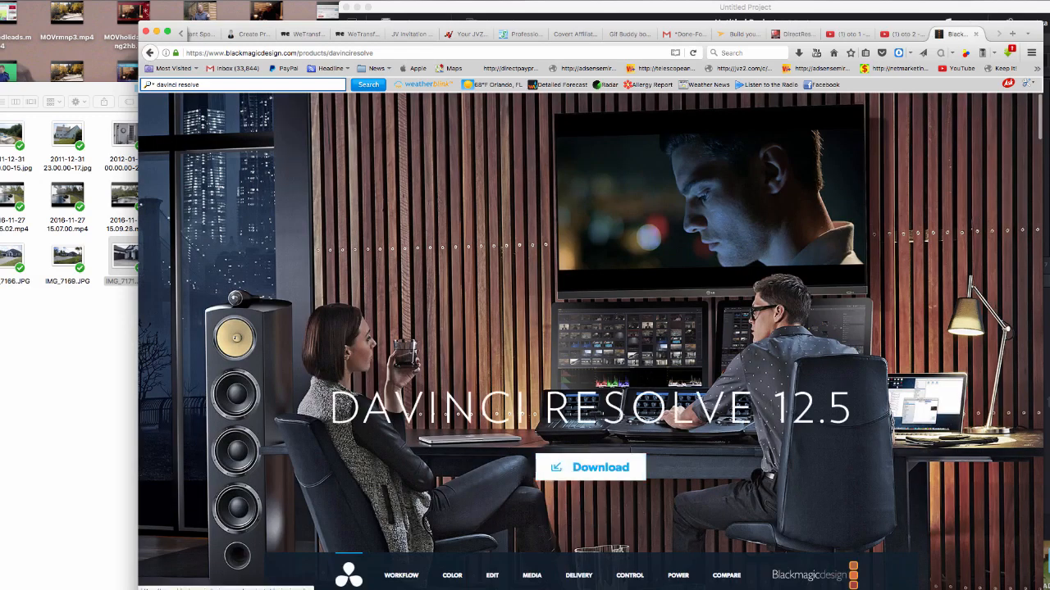
{"action": "scroll", "coordinate": [591, 467], "scroll_direction": "down", "scroll_amount": 5}
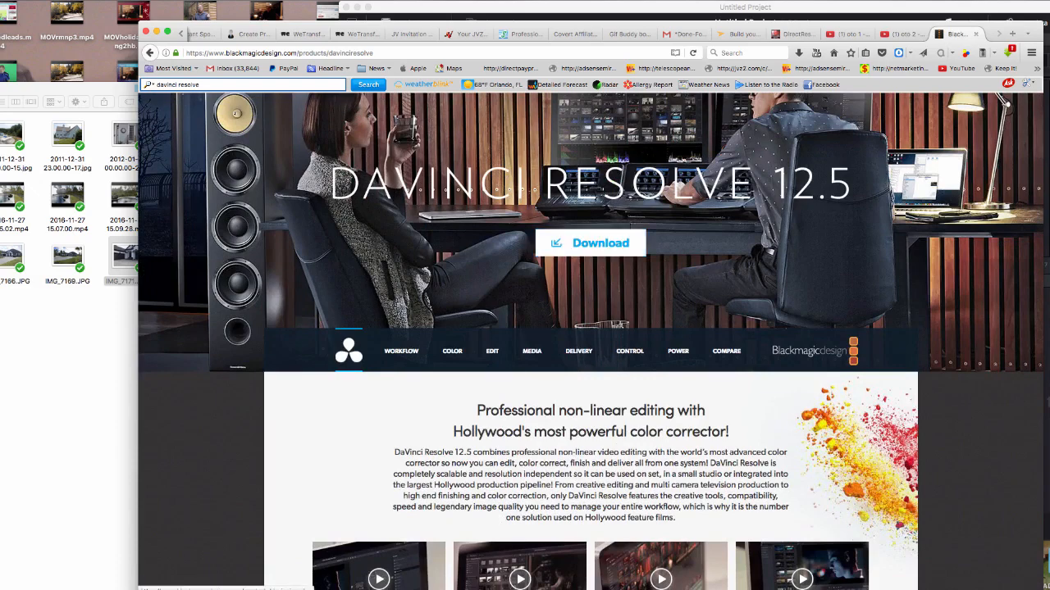
{"action": "scroll", "coordinate": [591, 246], "scroll_direction": "down", "scroll_amount": 8}
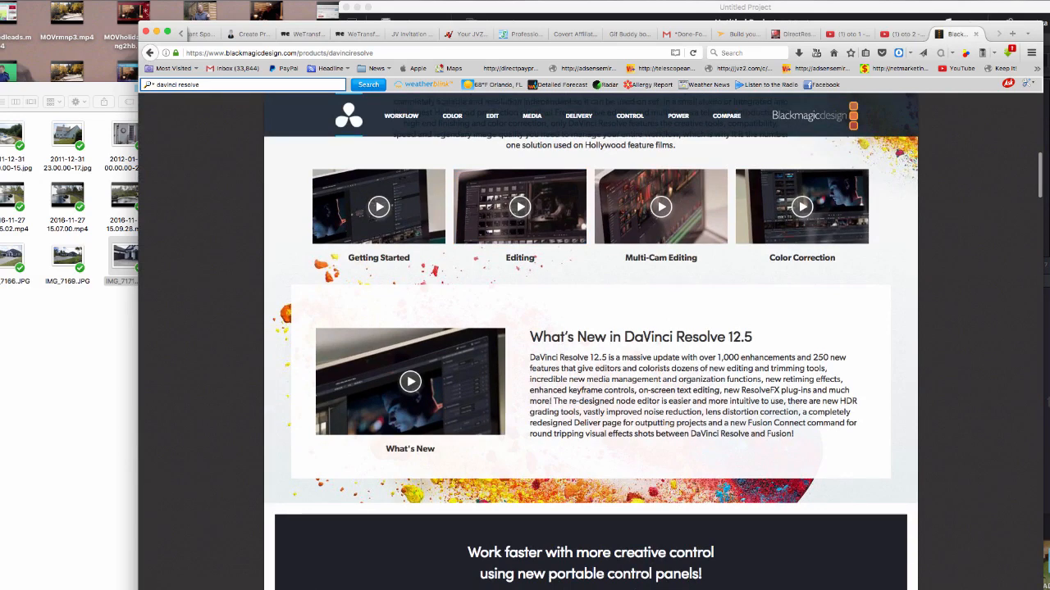
Switch to DaVinci Resolve and import 2017-04-19 02.07.34.mov from the Camera Uploads folder into the Master bin.
{"action": "left_click", "coordinate": [69, 369]}
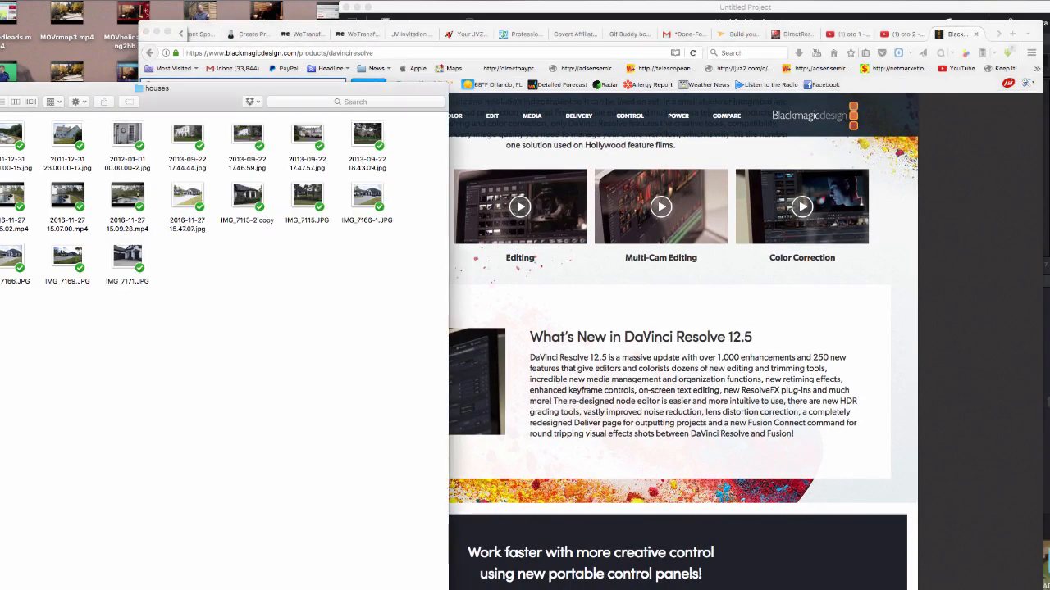
{"action": "key", "text": "super+Tab"}
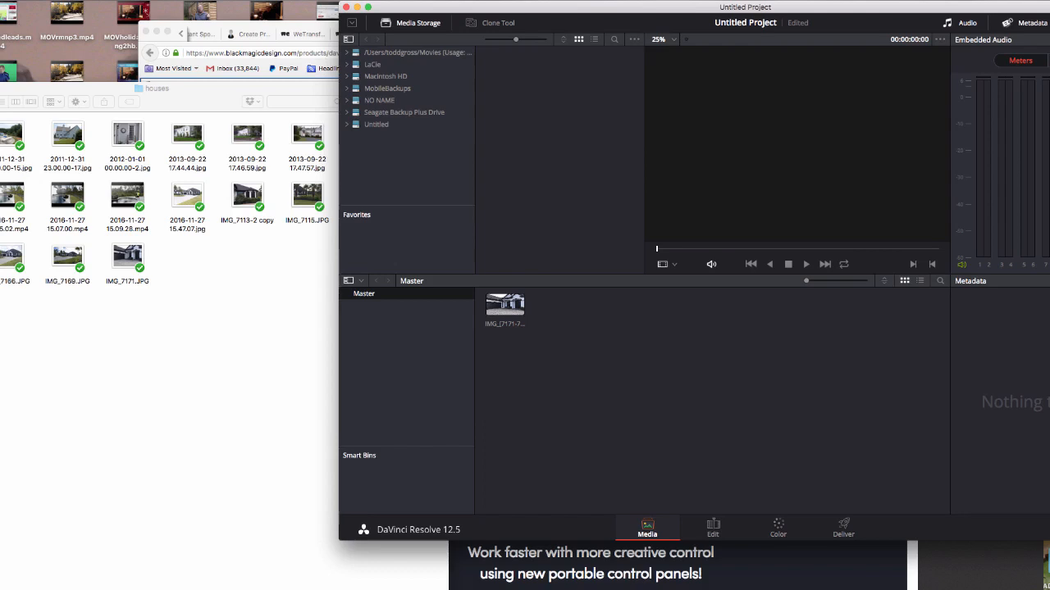
{"action": "left_click", "coordinate": [504, 305]}
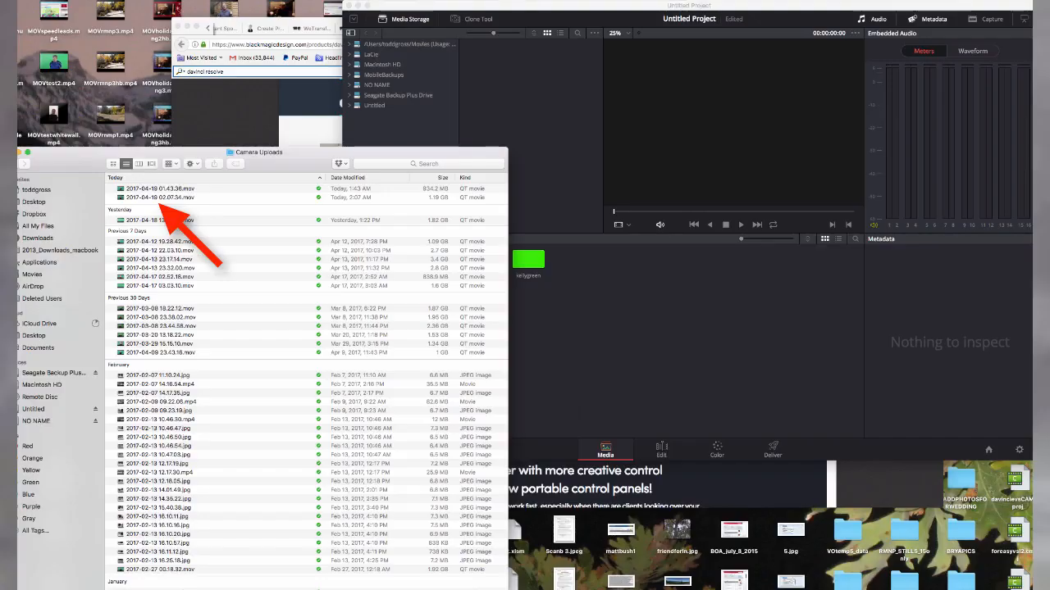
{"action": "left_click_drag", "start_coordinate": [259, 151], "coordinate": [172, 236]}
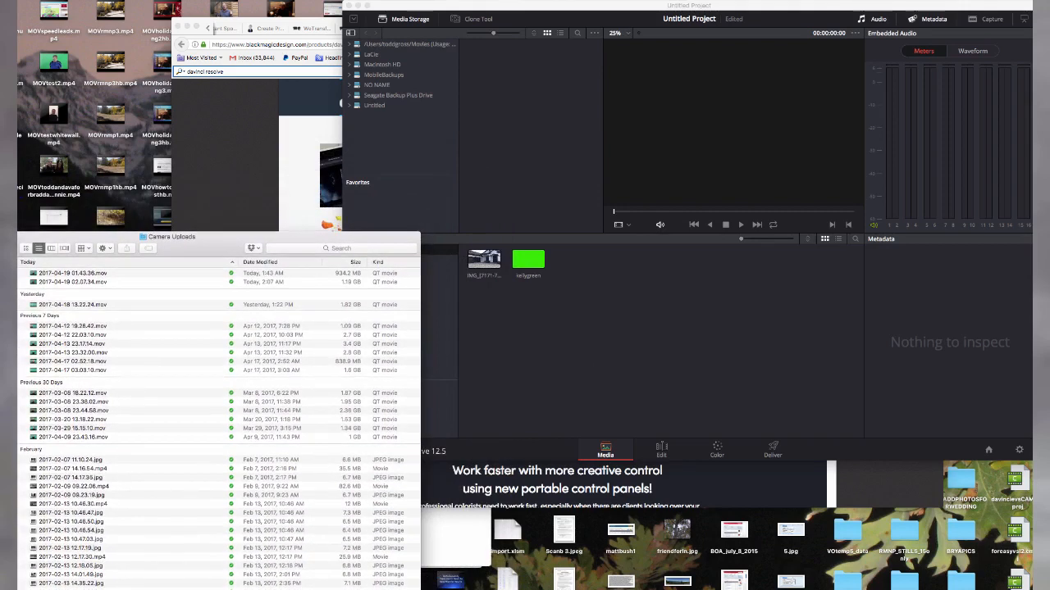
{"action": "left_click_drag", "start_coordinate": [74, 282], "coordinate": [648, 275]}
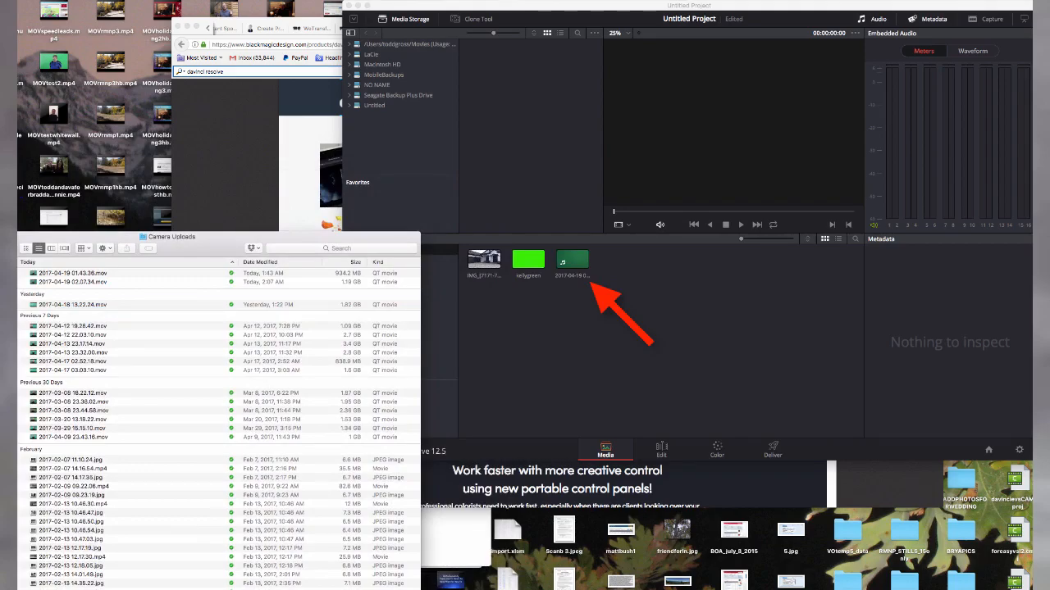
Move the Camera Uploads window aside and enlarge the DaVinci Resolve window to fill most of the screen.
{"action": "left_click_drag", "start_coordinate": [246, 237], "coordinate": [0, 185]}
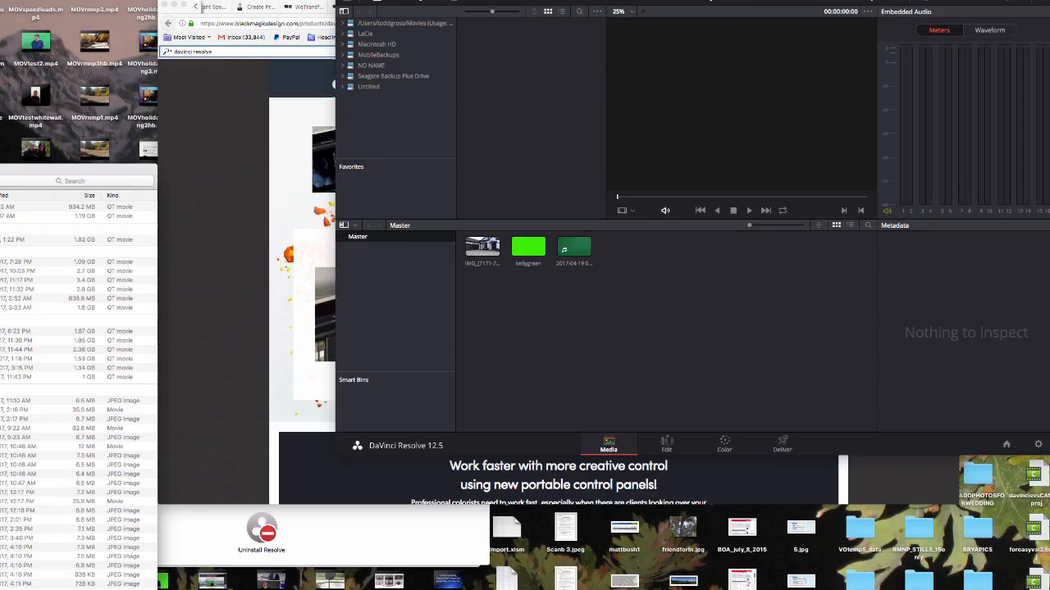
{"action": "left_click_drag", "start_coordinate": [696, 2], "coordinate": [379, 1]}
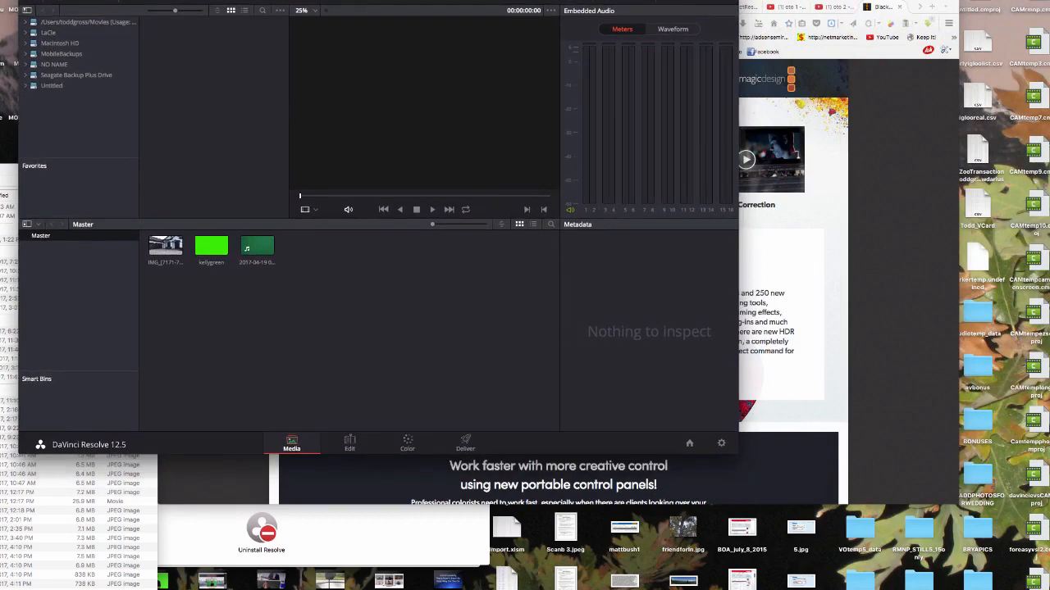
{"action": "left_click_drag", "start_coordinate": [735, 451], "coordinate": [1036, 578]}
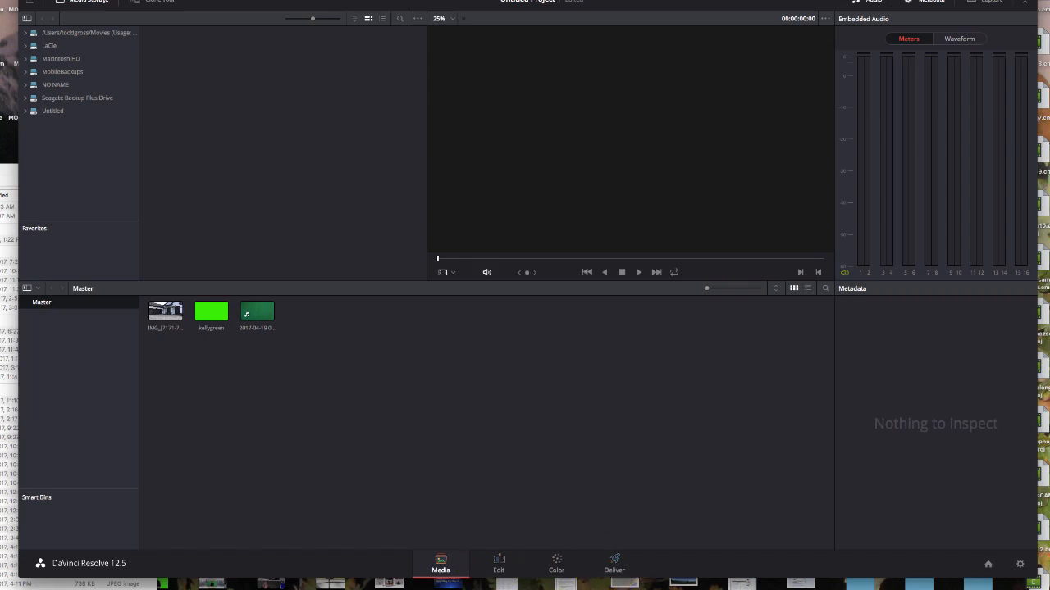
Switch to the Edit page and place the 2017-04-19 02.07.34 green-screen clip at the start of a new timeline.
{"action": "left_click", "coordinate": [499, 564]}
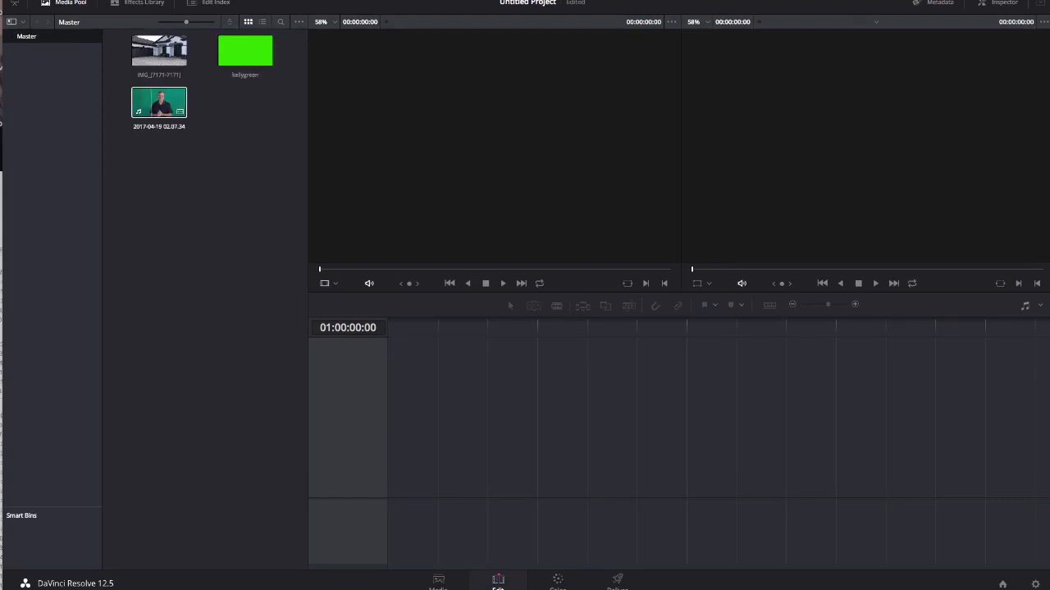
{"action": "left_click_drag", "start_coordinate": [159, 102], "coordinate": [485, 373]}
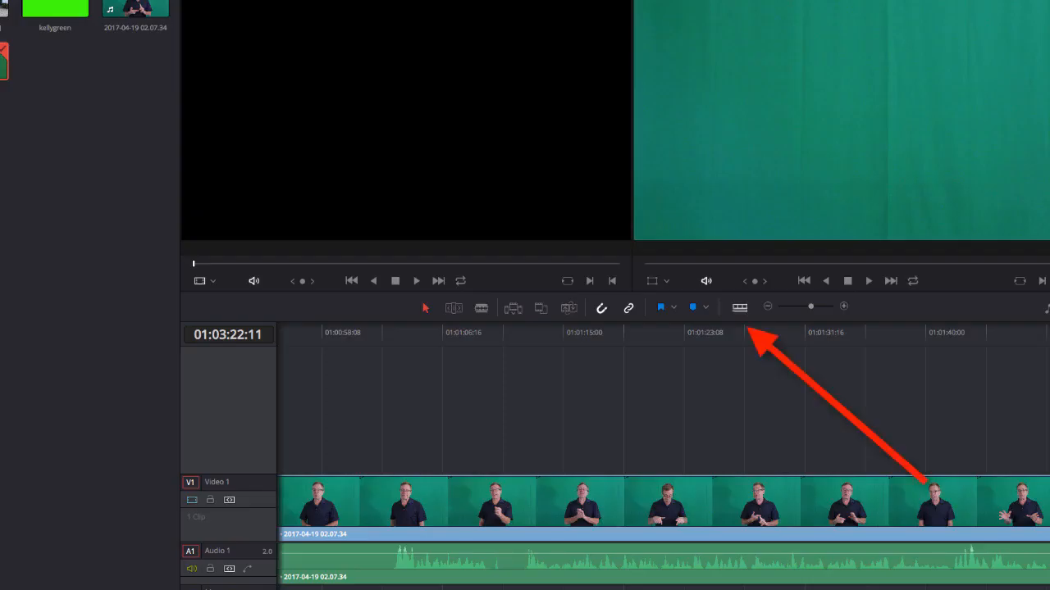
In the timeline view options, show audio waveforms and reduce the audio track height to its minimum.
{"action": "left_click", "coordinate": [739, 307]}
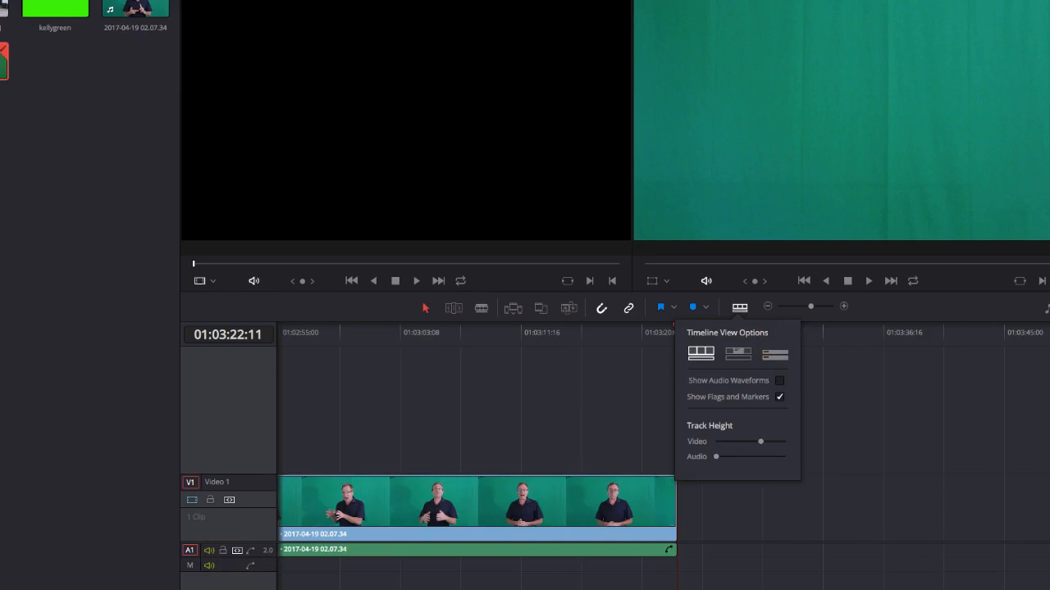
{"action": "left_click_drag", "start_coordinate": [728, 457], "coordinate": [716, 456]}
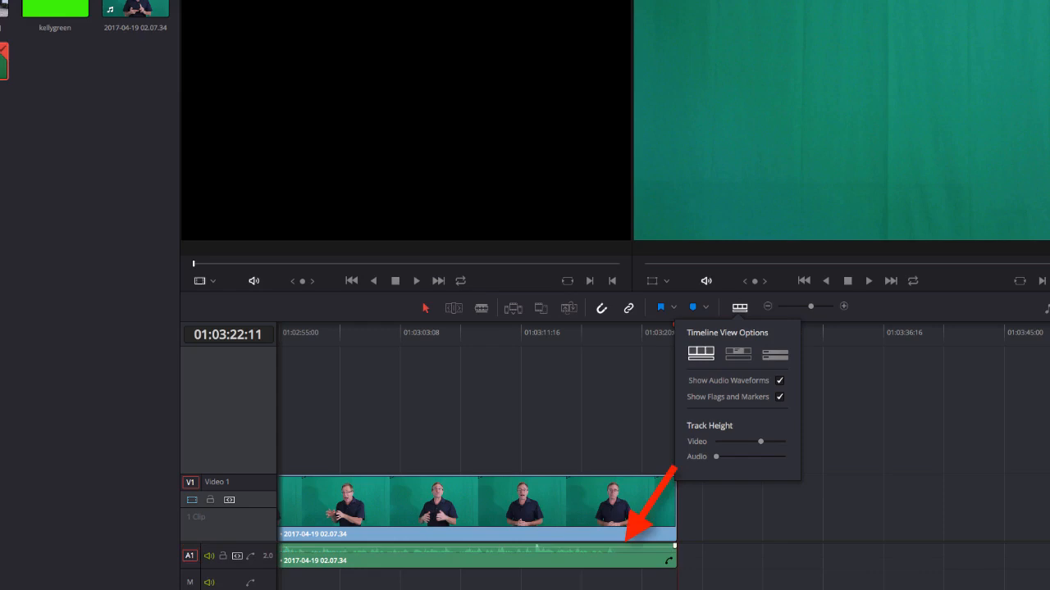
{"action": "scroll", "coordinate": [662, 517], "scroll_direction": "left", "scroll_amount": 10}
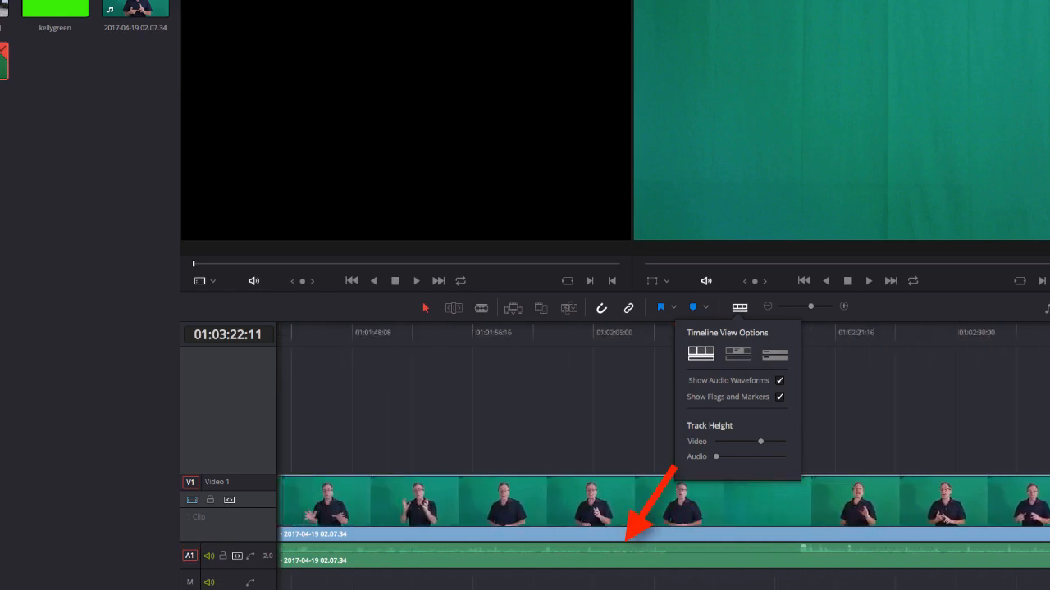
{"action": "scroll", "coordinate": [663, 516], "scroll_direction": "right", "scroll_amount": 3}
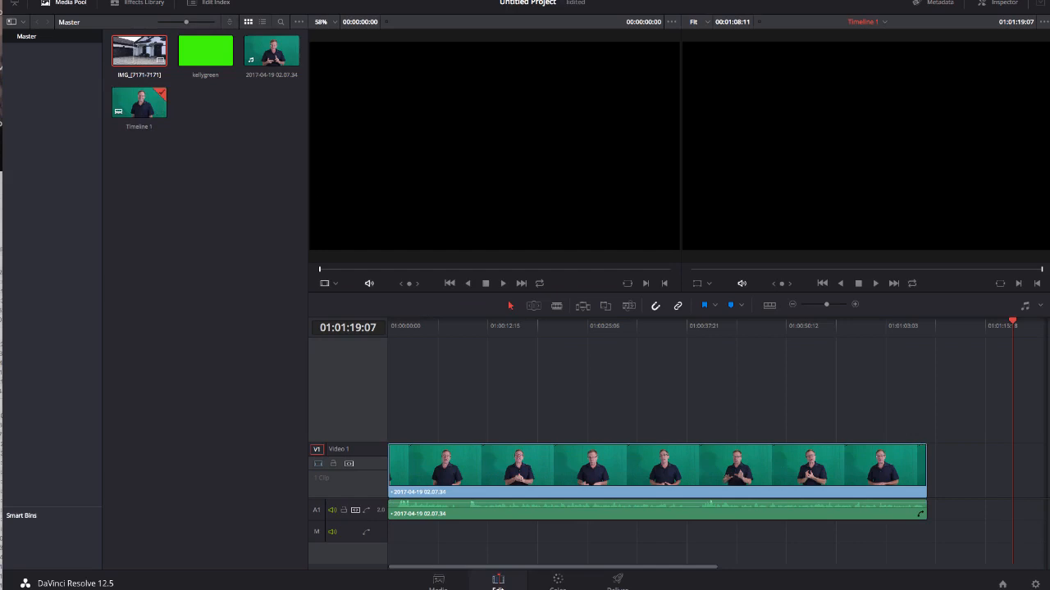
Put the house photo IMG_[7171-7171] on Video 1 across the full length of the green-screen clip raised to Video 2.
{"action": "left_click_drag", "start_coordinate": [139, 51], "coordinate": [969, 483]}
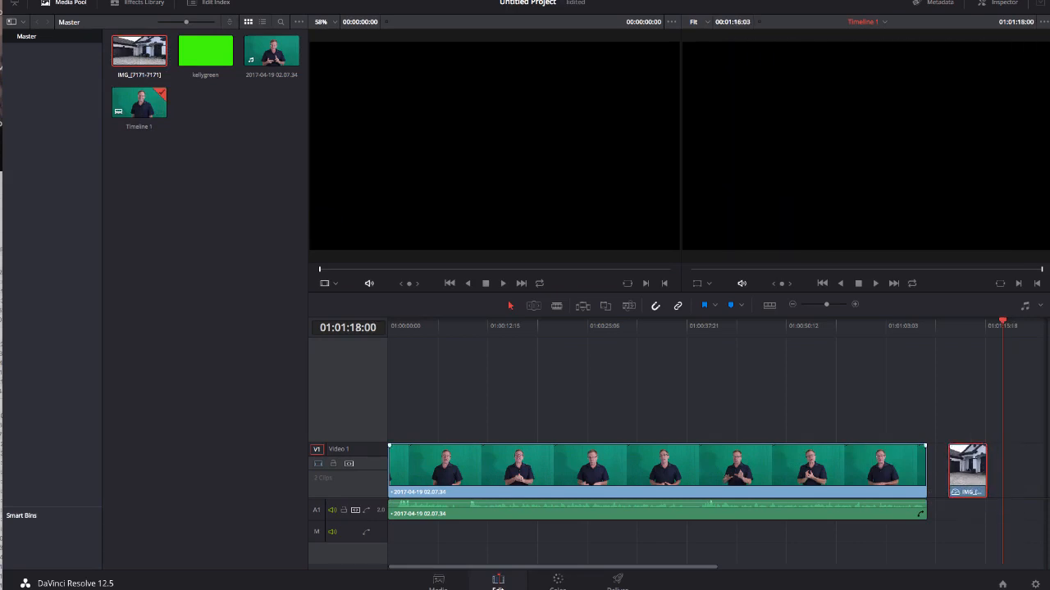
{"action": "left_click_drag", "start_coordinate": [471, 483], "coordinate": [455, 390]}
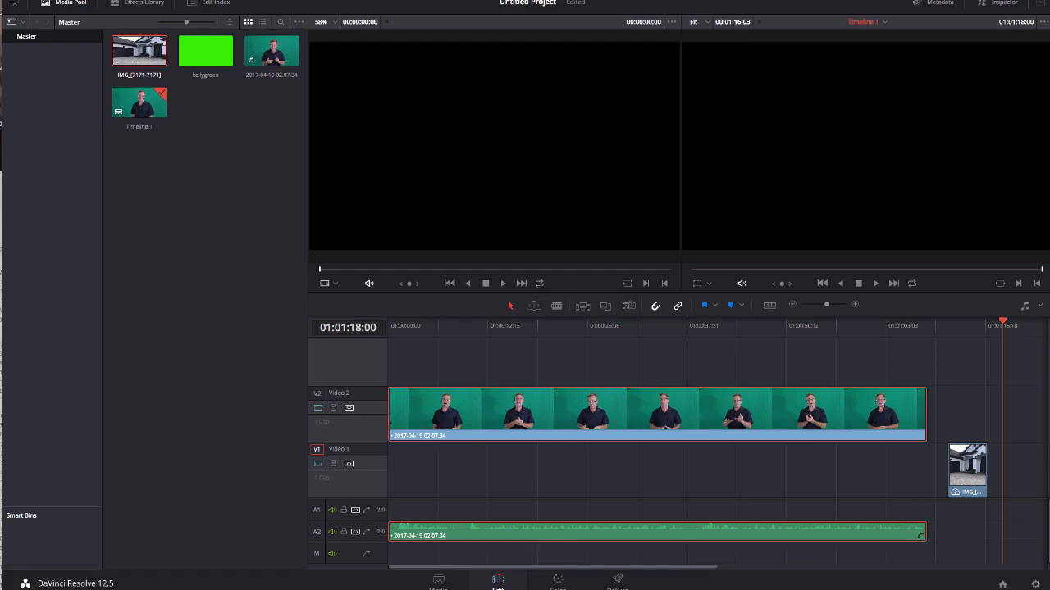
{"action": "left_click_drag", "start_coordinate": [970, 472], "coordinate": [927, 470]}
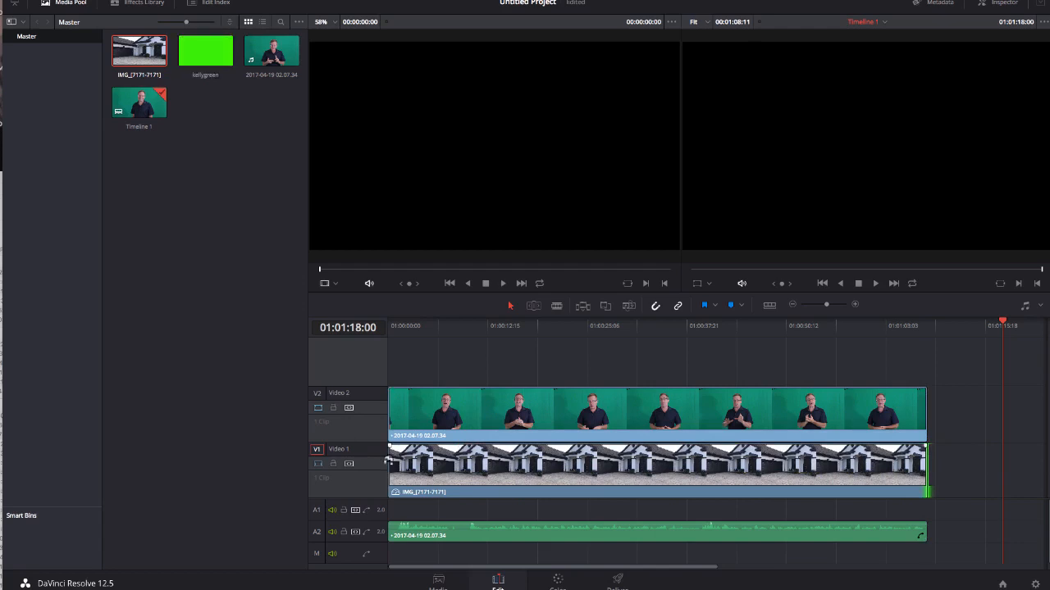
Trim the house photo's start to about mid-timeline and fill the freed first part of Video 1 with the kellygreen image.
{"action": "left_click_drag", "start_coordinate": [389, 464], "coordinate": [701, 469]}
{"action": "left_click_drag", "start_coordinate": [205, 51], "coordinate": [702, 485]}
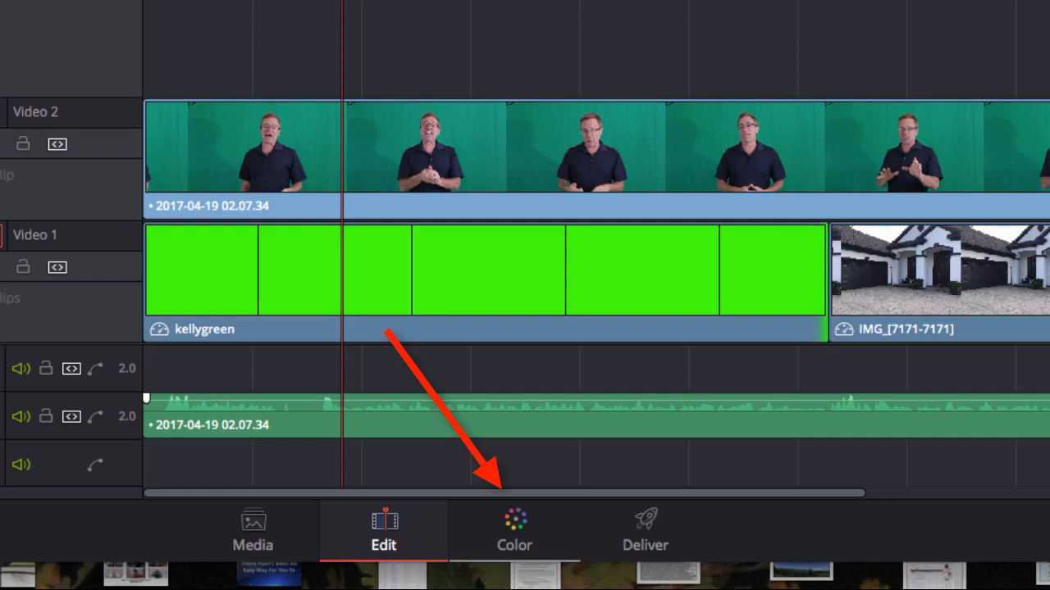
On the Color page, add a serial node to the green-screen clip and an alpha output connected to node 02.
{"action": "left_click", "coordinate": [514, 533]}
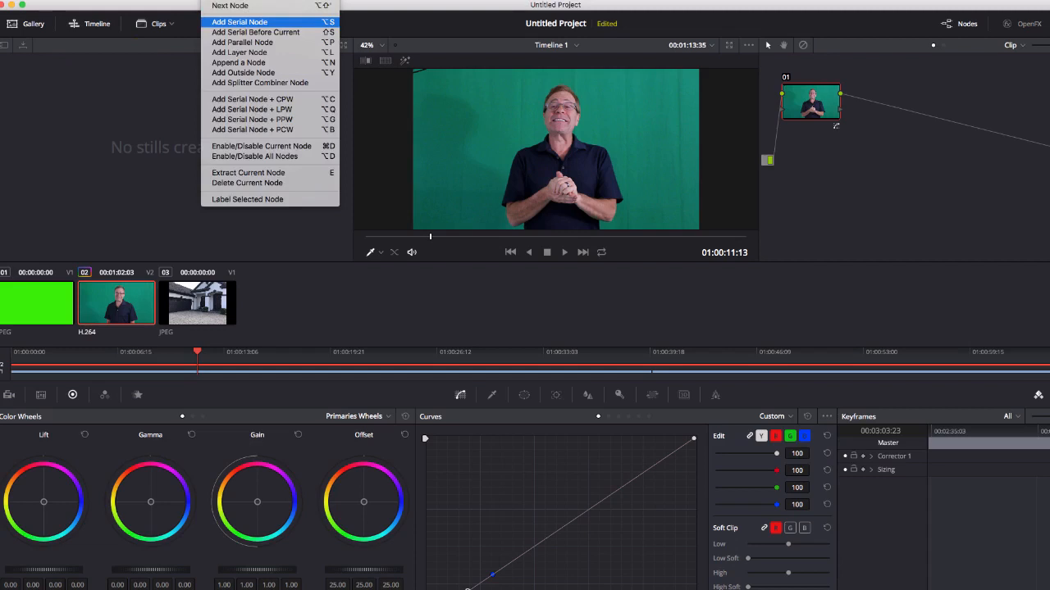
{"action": "key", "text": "Return"}
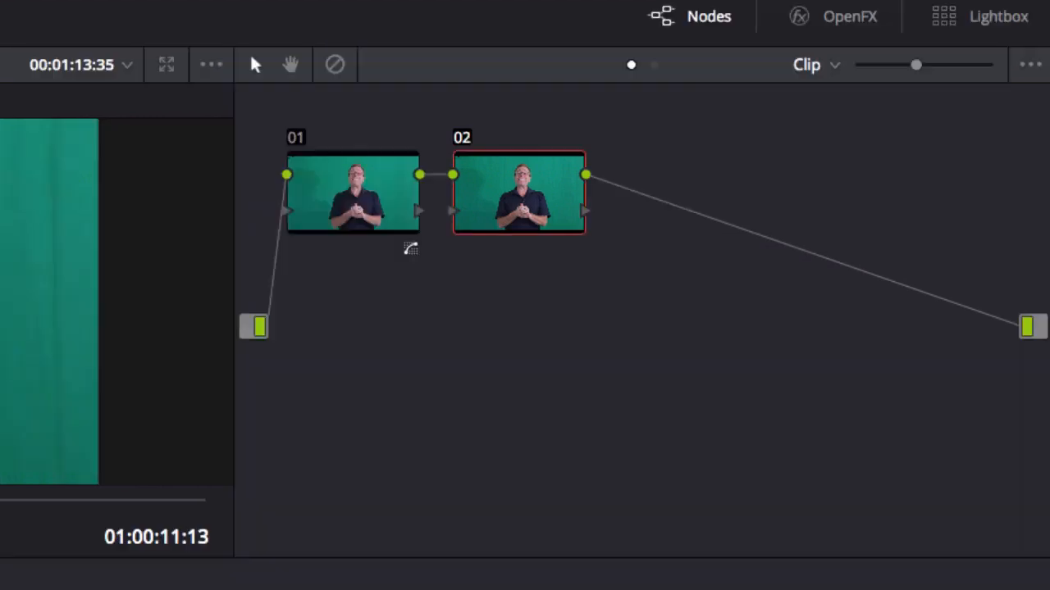
{"action": "right_click", "coordinate": [737, 387]}
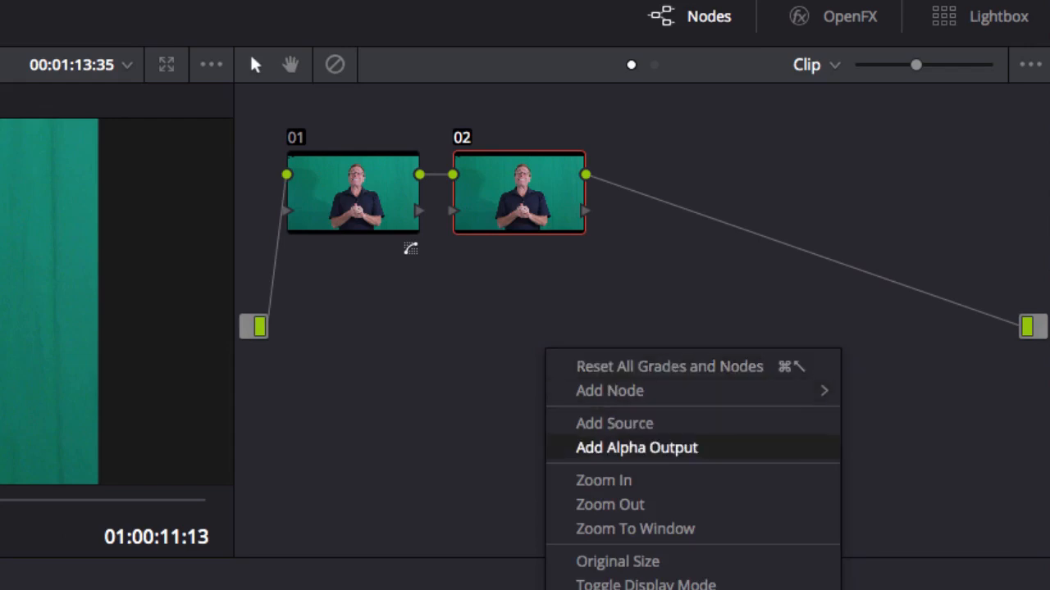
{"action": "left_click", "coordinate": [637, 448]}
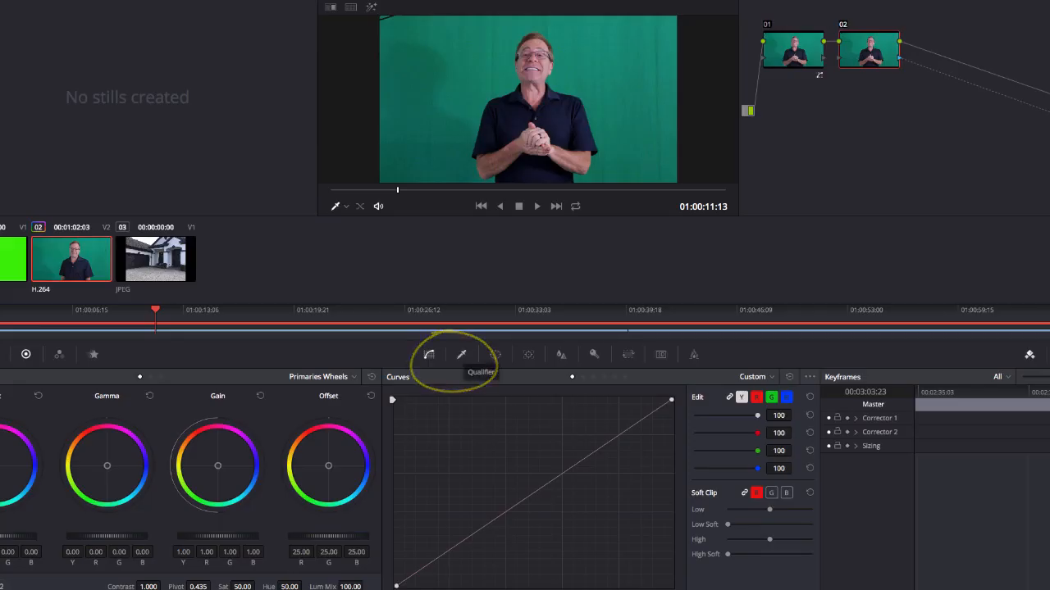
With the Qualifier on node 02, sample the green backdrop beside the presenter and invert the selection to key it out.
{"action": "left_click", "coordinate": [460, 355]}
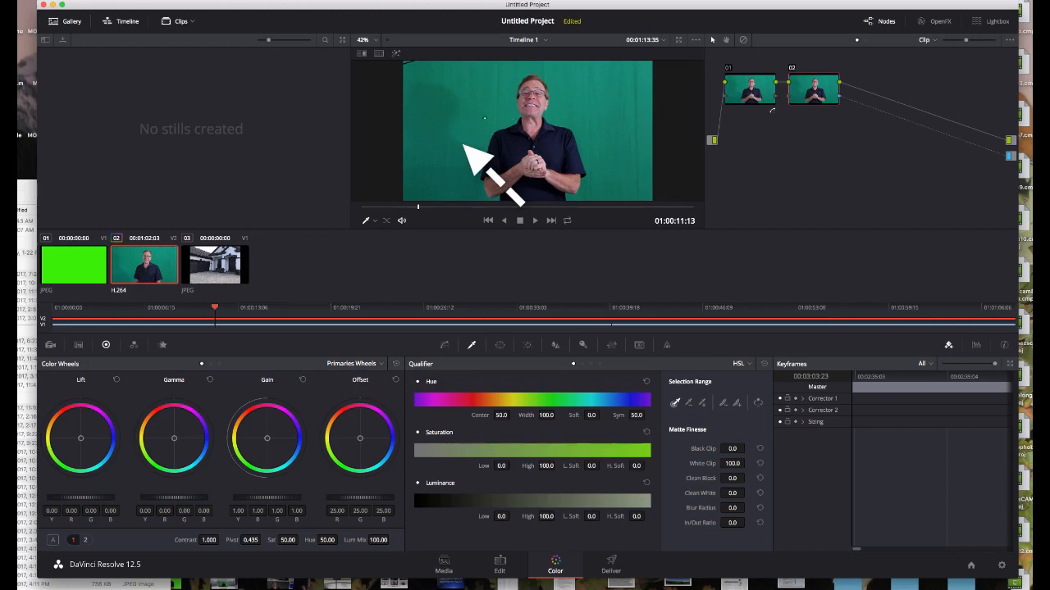
{"action": "left_click", "coordinate": [484, 126]}
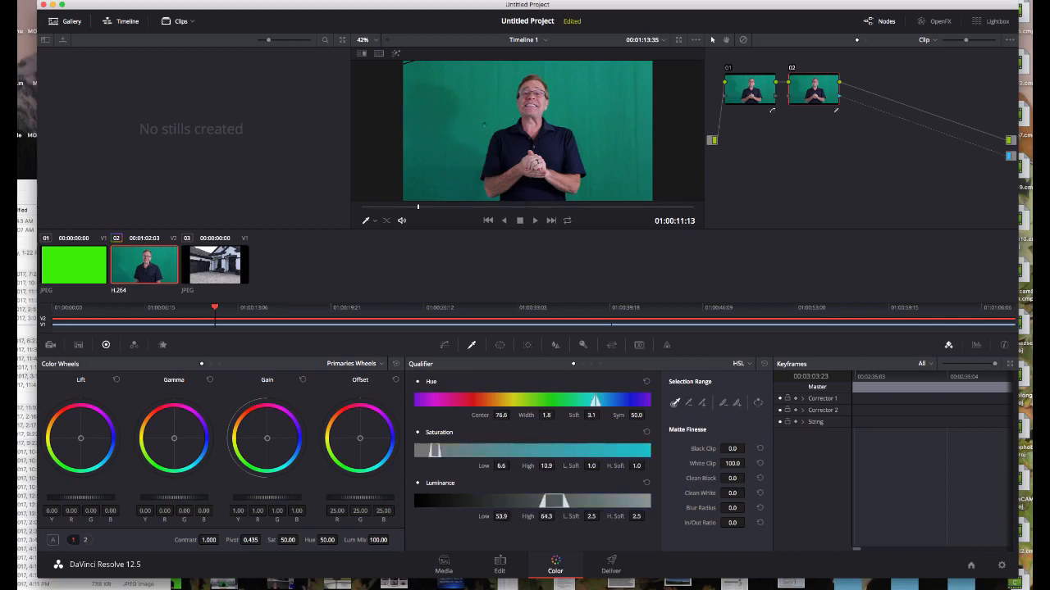
{"action": "left_click_drag", "start_coordinate": [484, 125], "coordinate": [484, 123]}
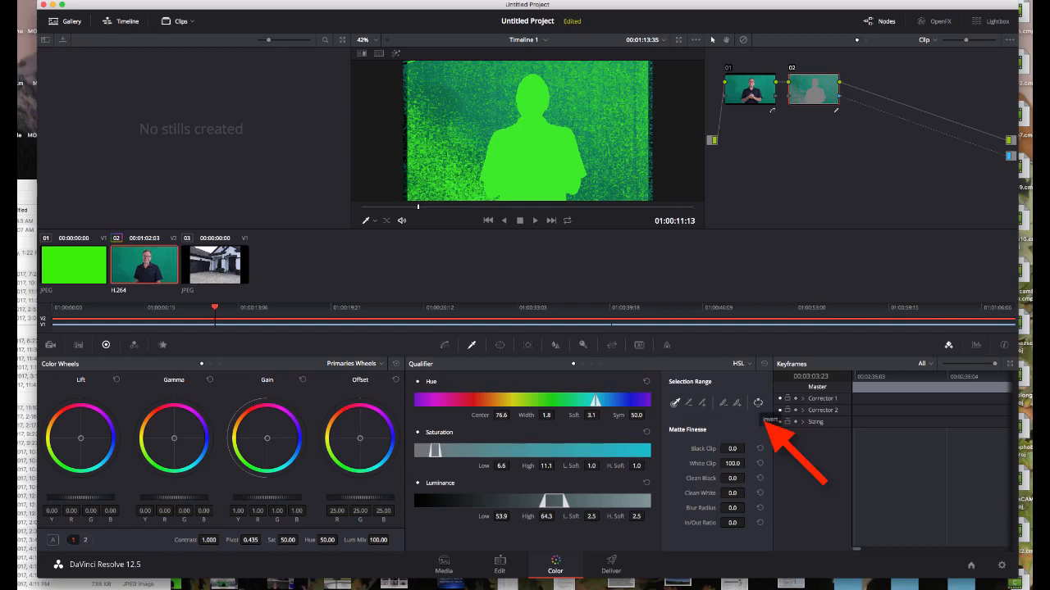
{"action": "left_click", "coordinate": [758, 403]}
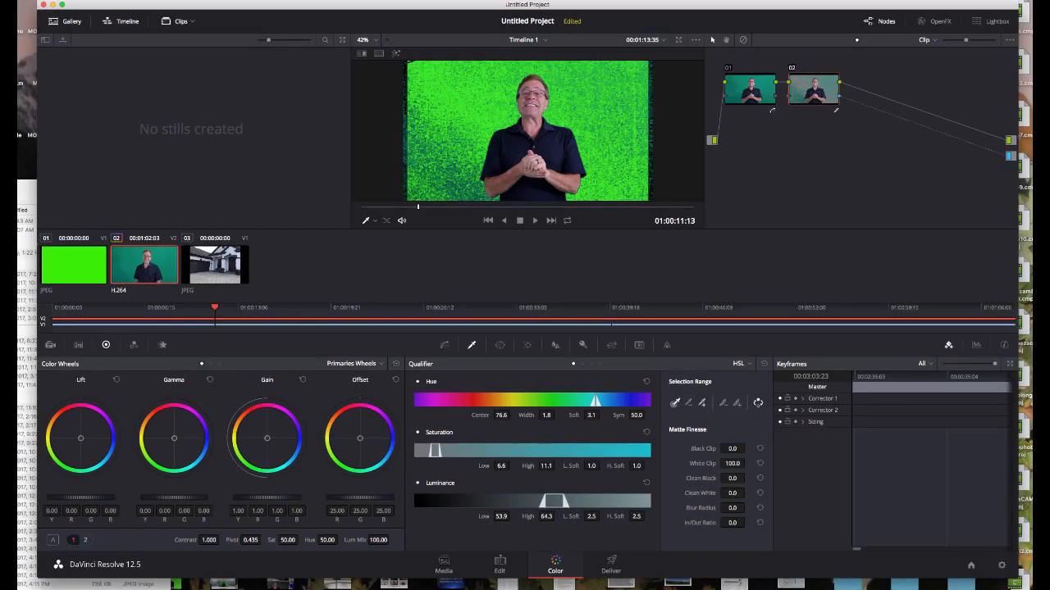
Add more backdrop shades around the presenter, including the shadowed lower area, to the Qualifier's selection range.
{"action": "left_click", "coordinate": [701, 403]}
{"action": "left_click", "coordinate": [626, 189]}
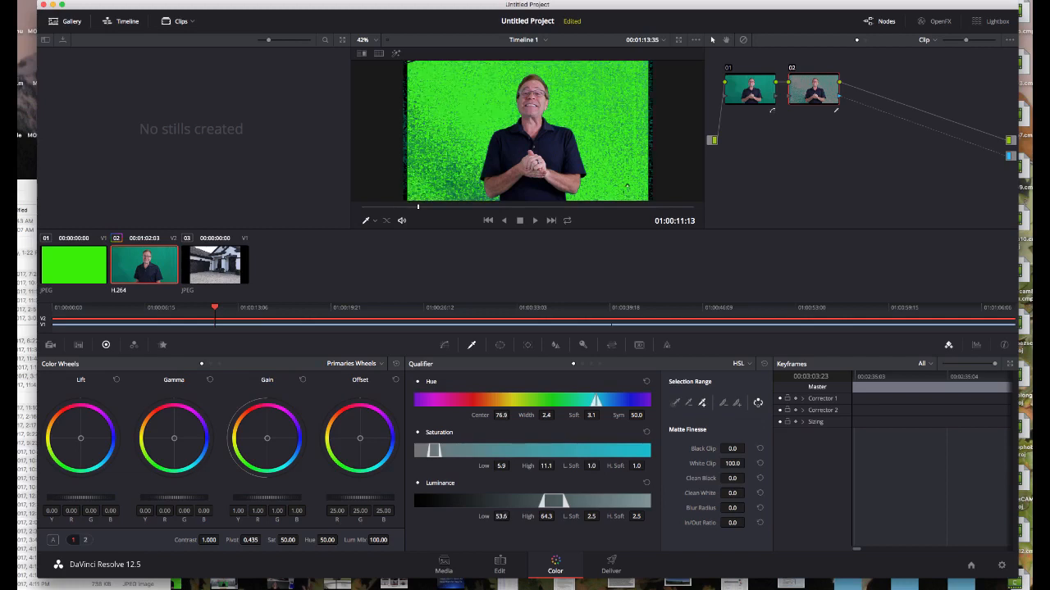
{"action": "left_click", "coordinate": [456, 191]}
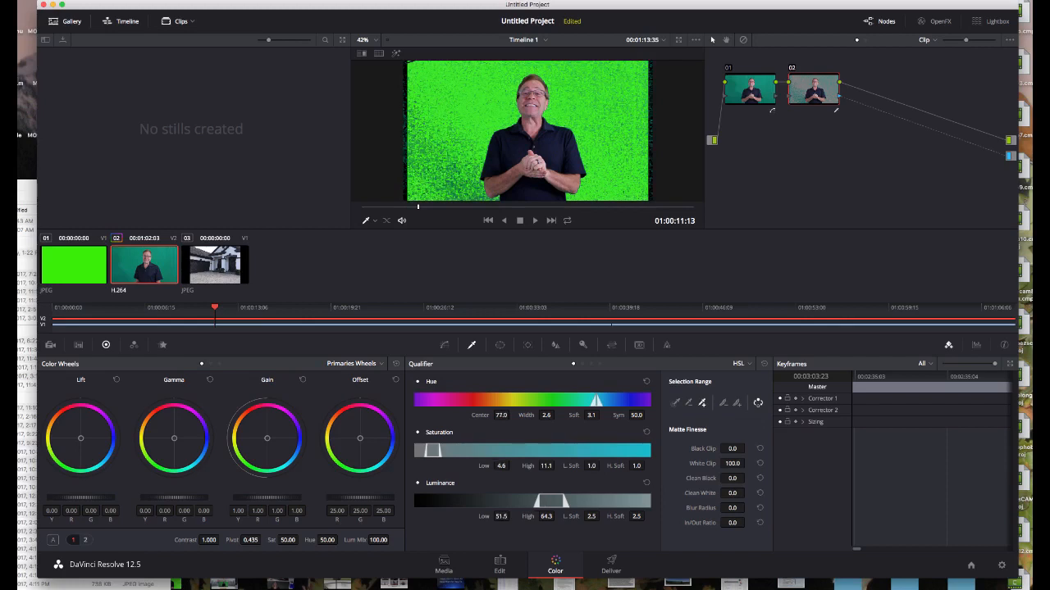
{"action": "left_click", "coordinate": [487, 96]}
{"action": "left_click", "coordinate": [617, 148]}
{"action": "left_click", "coordinate": [448, 192]}
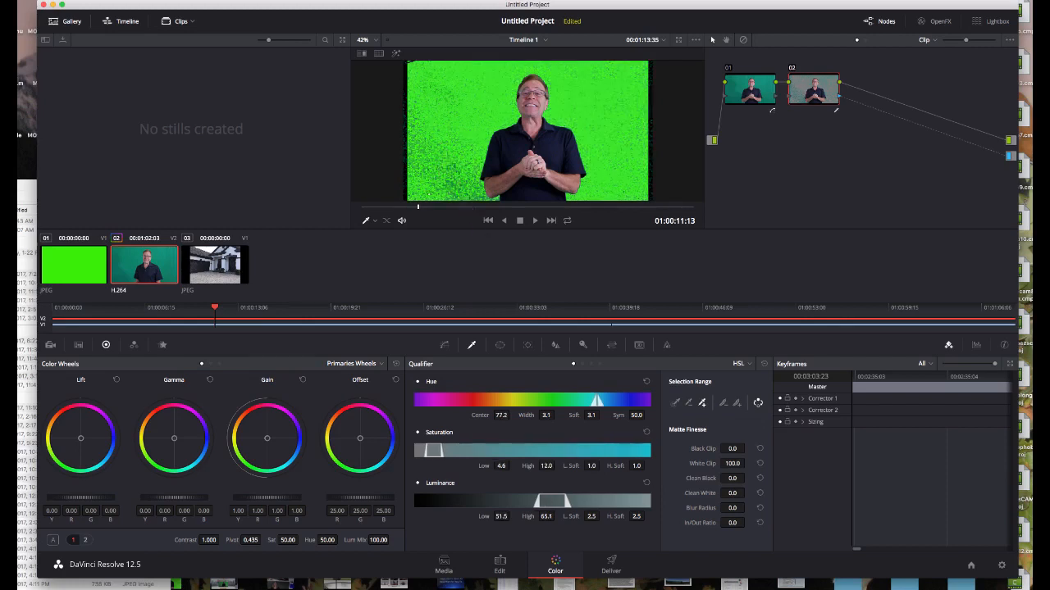
{"action": "left_click", "coordinate": [461, 188]}
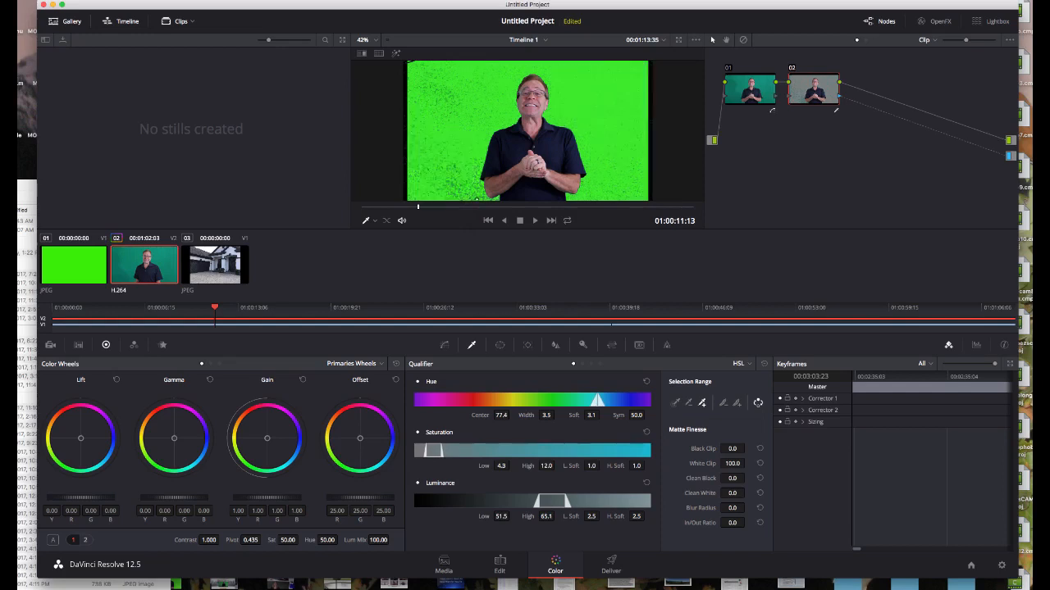
{"action": "left_click", "coordinate": [461, 187]}
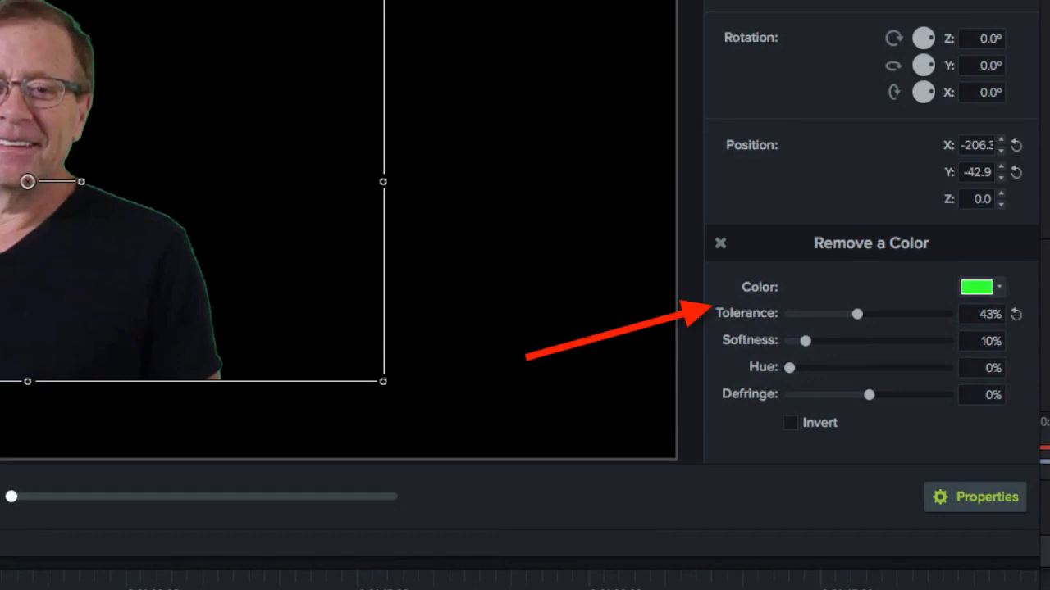
Switch to Camtasia and lower the Remove a Color tolerance on the presenter clip.
{"action": "left_click_drag", "start_coordinate": [857, 314], "coordinate": [811, 314]}
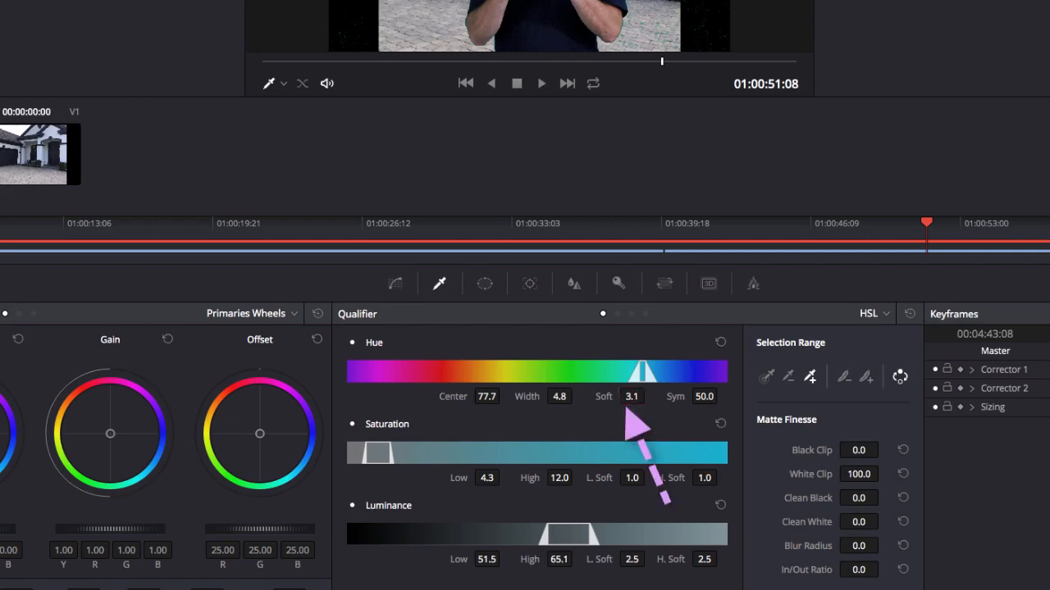
Back in DaVinci Resolve, set the Qualifier's hue softness to 15.5 and hue width to 17.8.
{"action": "left_click_drag", "start_coordinate": [632, 396], "coordinate": [647, 396]}
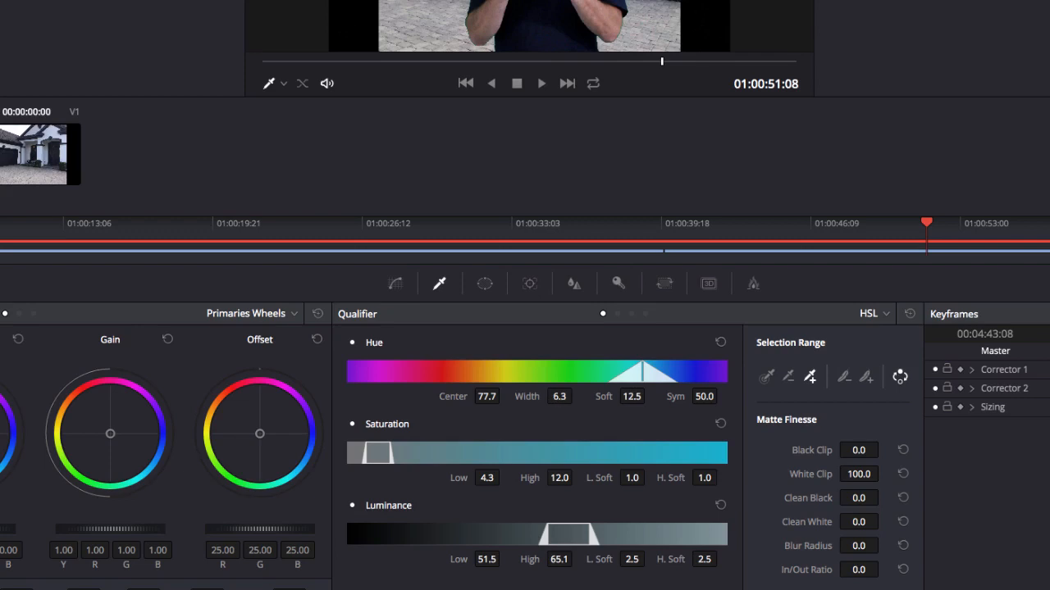
{"action": "left_click_drag", "start_coordinate": [559, 396], "coordinate": [576, 394]}
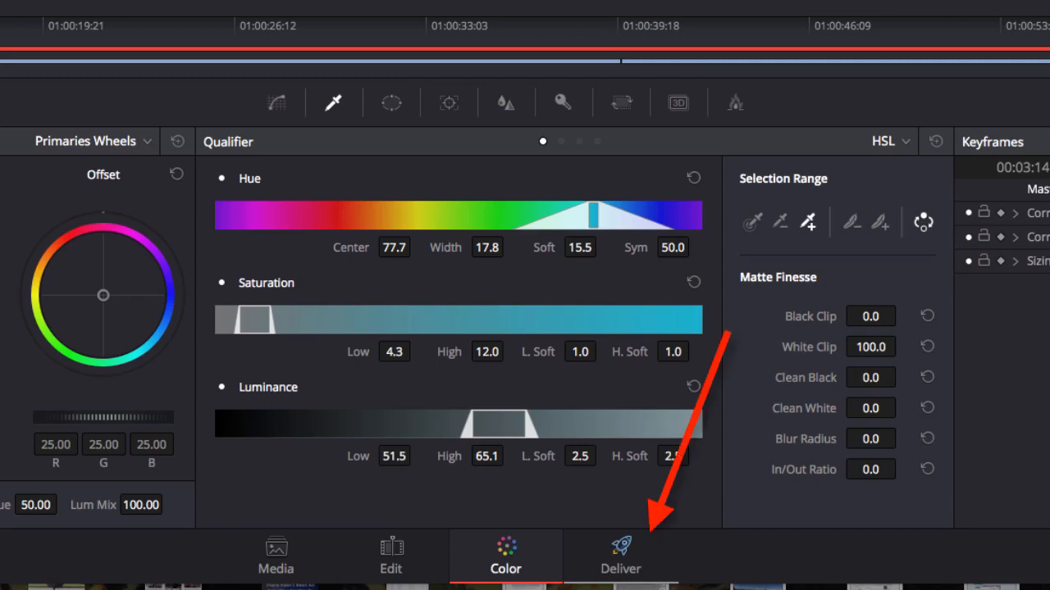
Open the Deliver page for the keyed timeline.
{"action": "left_click", "coordinate": [621, 553]}
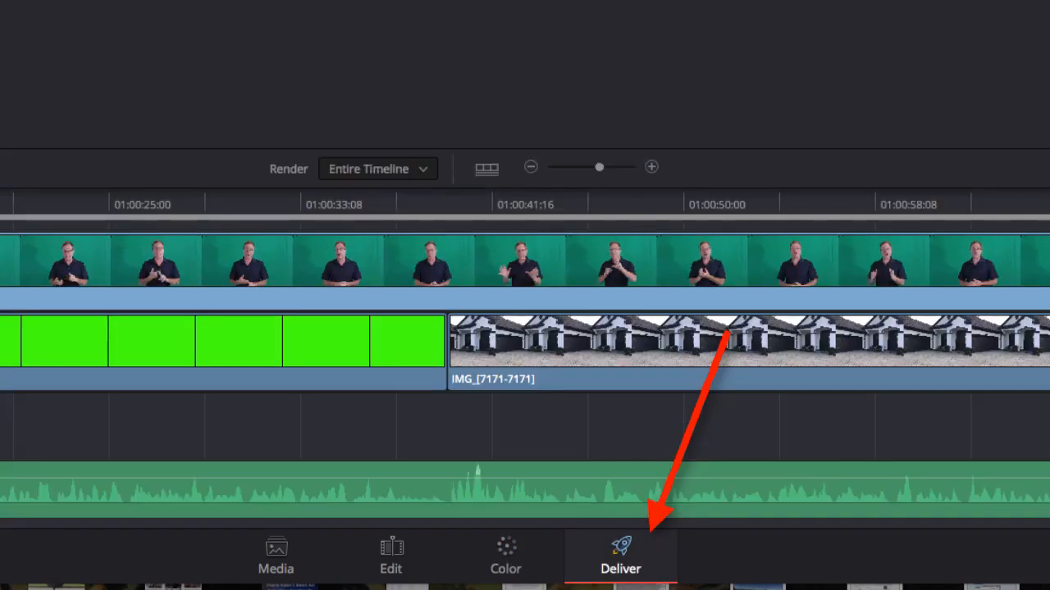